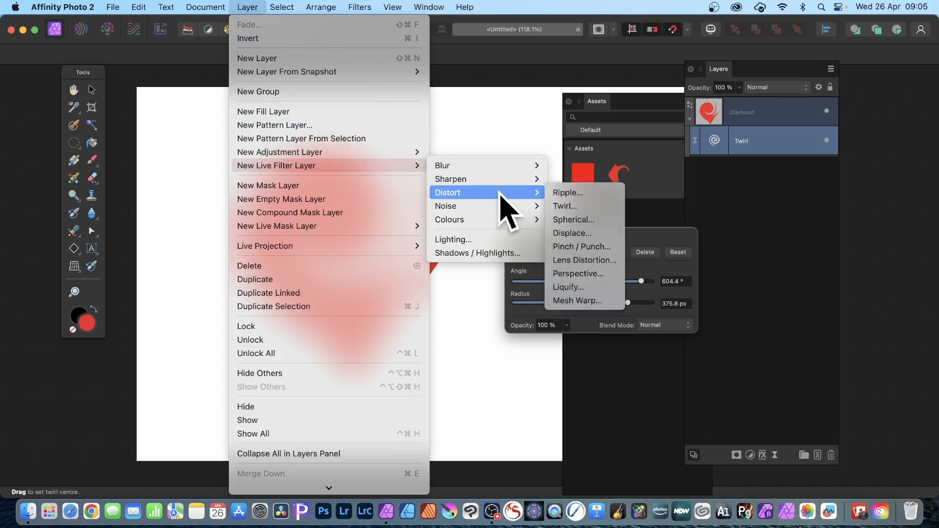
# Reduce the diamond's live Twirl angle to 509.3° and close the filter settings.
pyautogui.click(530, 108)
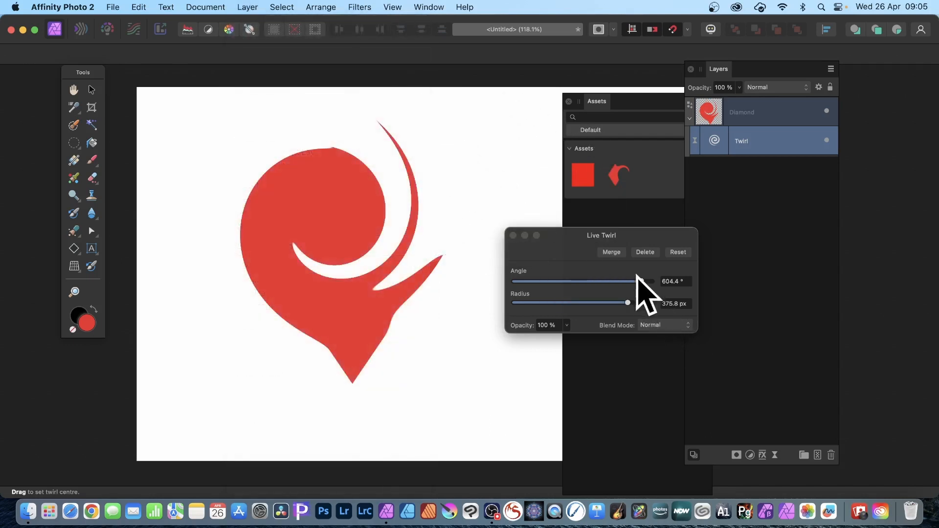
pyautogui.moveTo(642, 281); pyautogui.dragTo(632, 281)
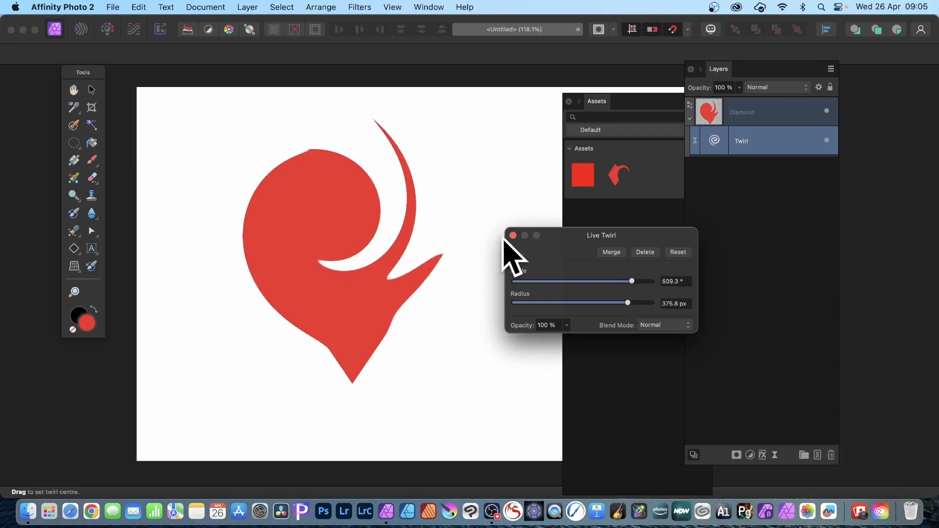
pyautogui.click(513, 236)
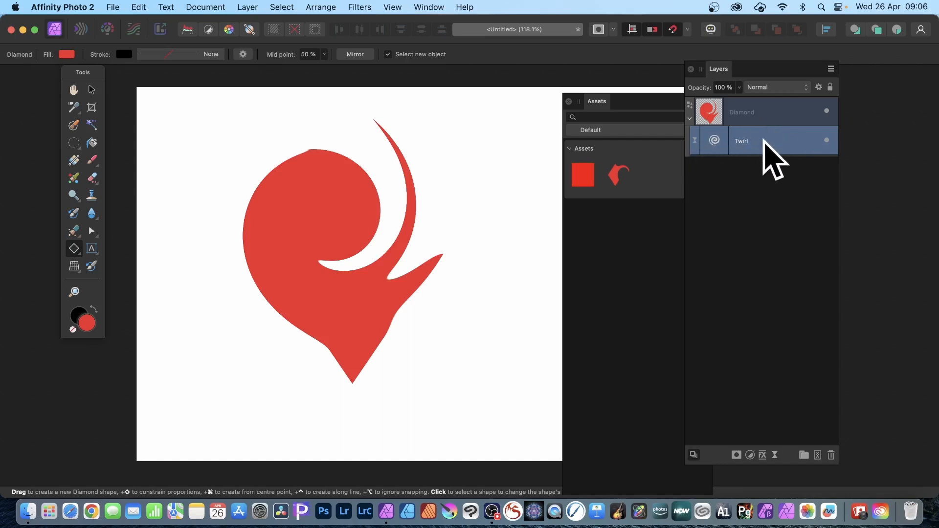
# Add the Diamond layer with its live Twirl filter to the Assets category as a new asset.
pyautogui.moveTo(607, 103); pyautogui.dragTo(546, 102)
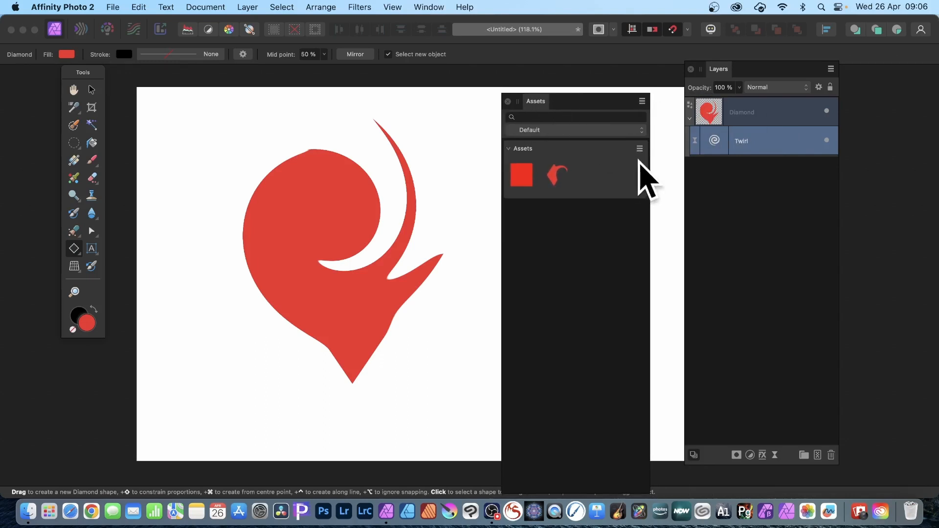
pyautogui.click(640, 148)
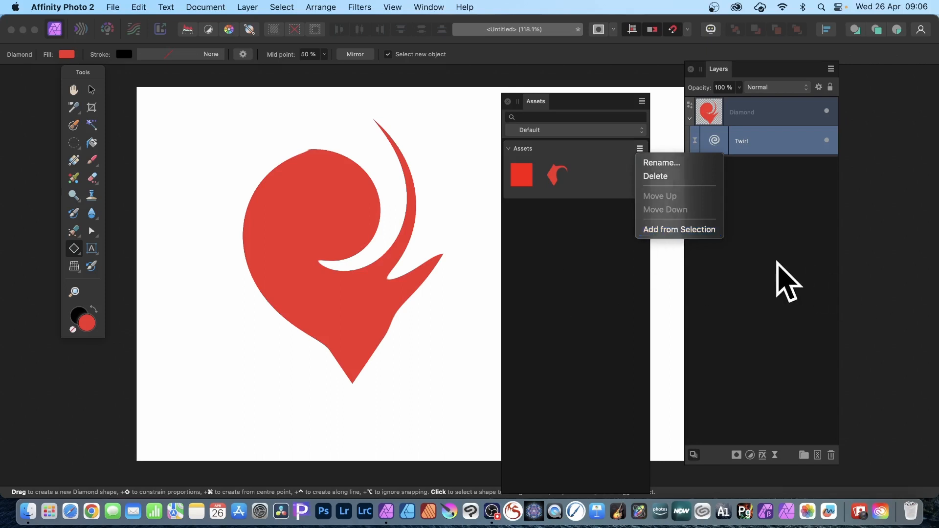
pyautogui.click(777, 261)
pyautogui.click(738, 112)
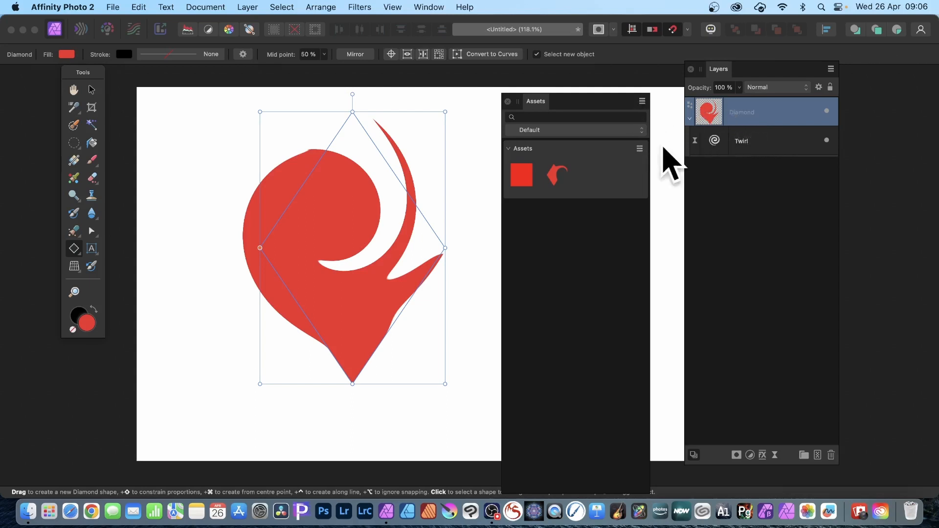
pyautogui.click(640, 149)
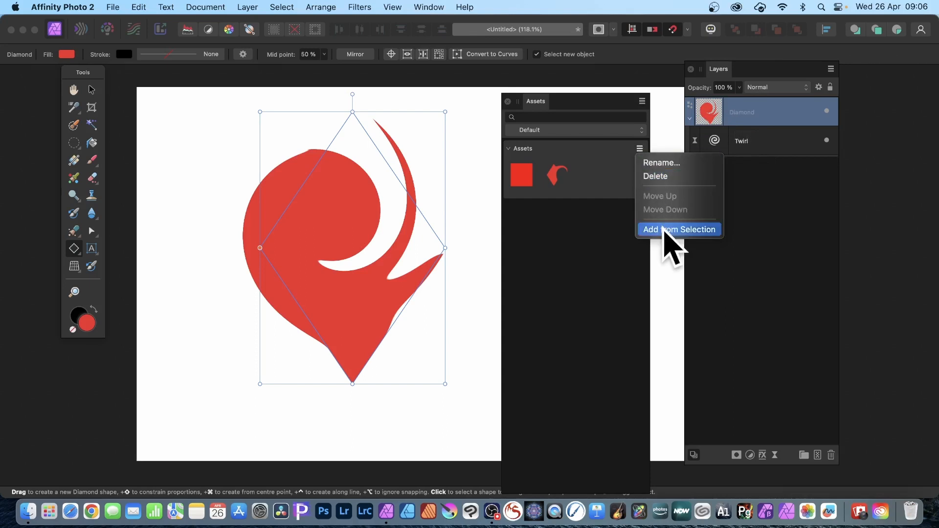
pyautogui.click(664, 229)
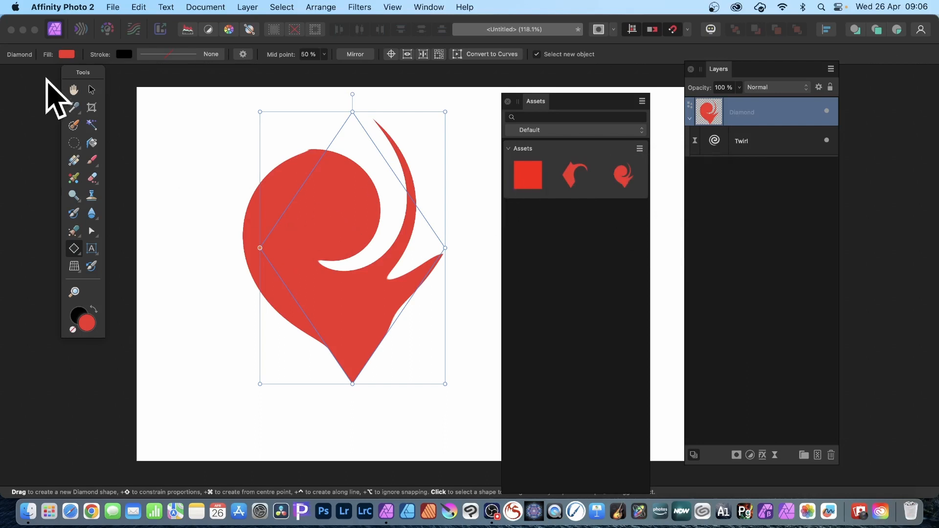
# Delete the twirled diamond from the canvas and draw a large red five-pointed star in its place.
pyautogui.click(91, 90)
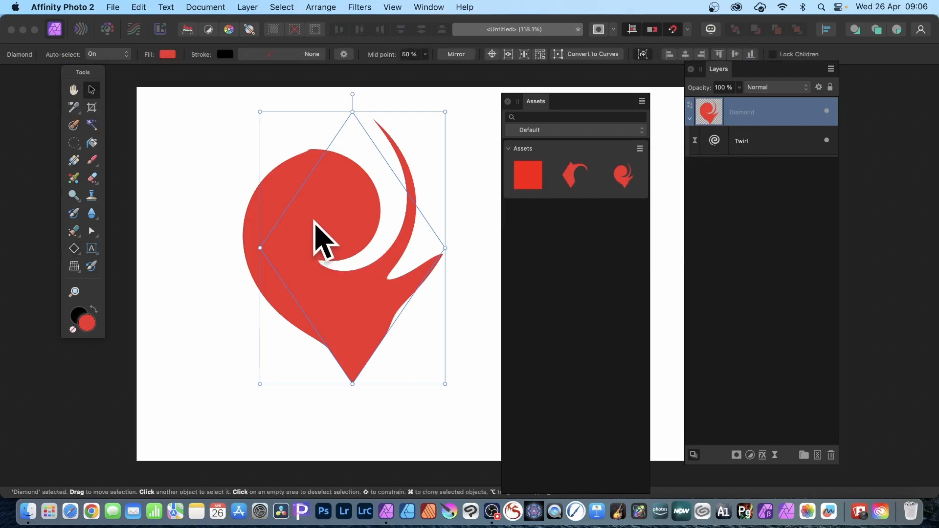
pyautogui.press('Delete')
pyautogui.click(79, 248)
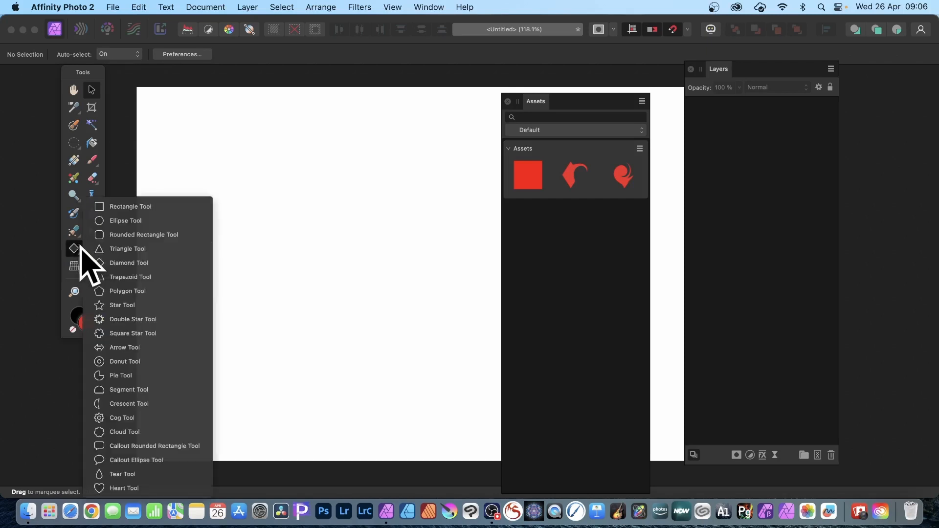
pyautogui.click(127, 306)
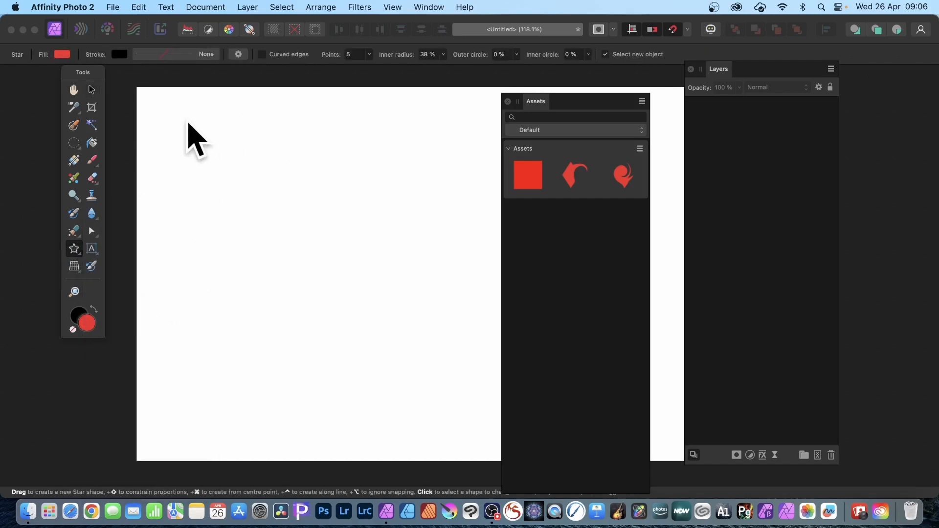
pyautogui.moveTo(212, 128); pyautogui.dragTo(468, 372)
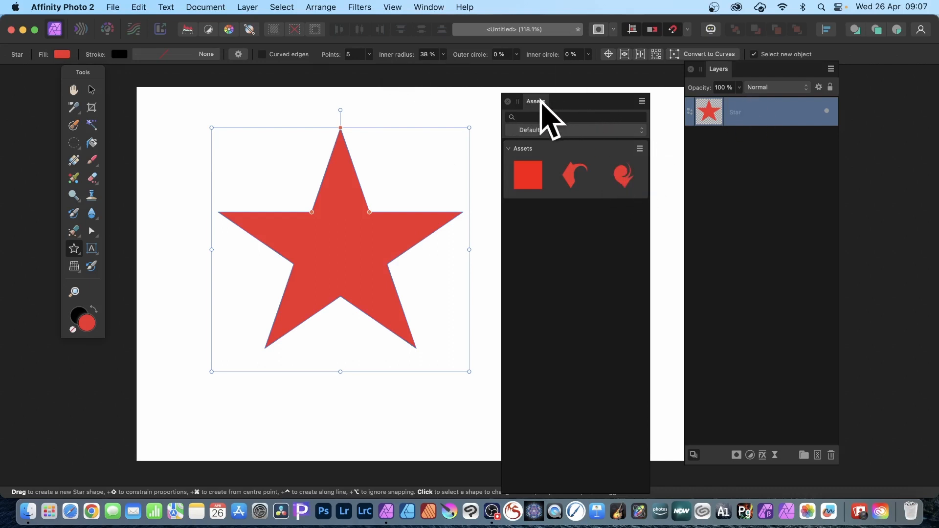
# Place the saved twirled diamond asset beside the star and move its Twirl filter out to the bottom of the layer stack.
pyautogui.moveTo(540, 101); pyautogui.dragTo(611, 85)
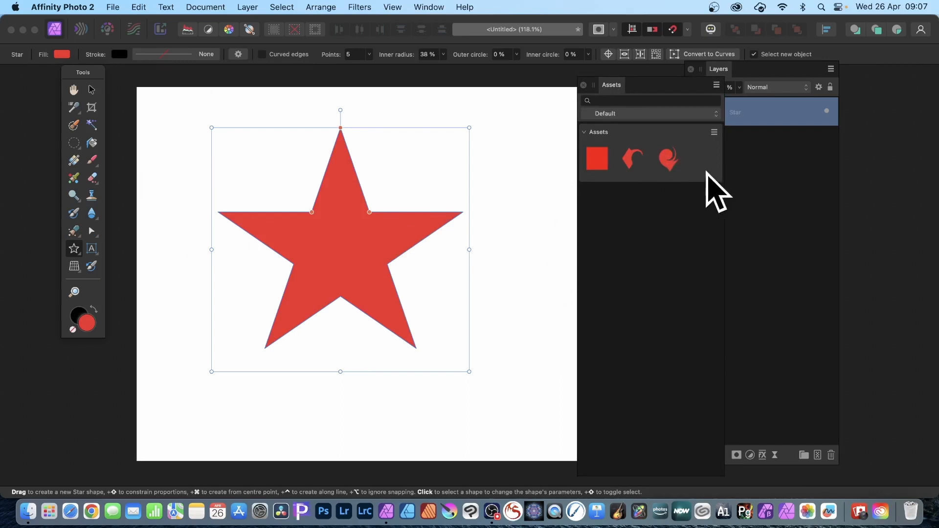
pyautogui.moveTo(669, 157); pyautogui.dragTo(509, 232)
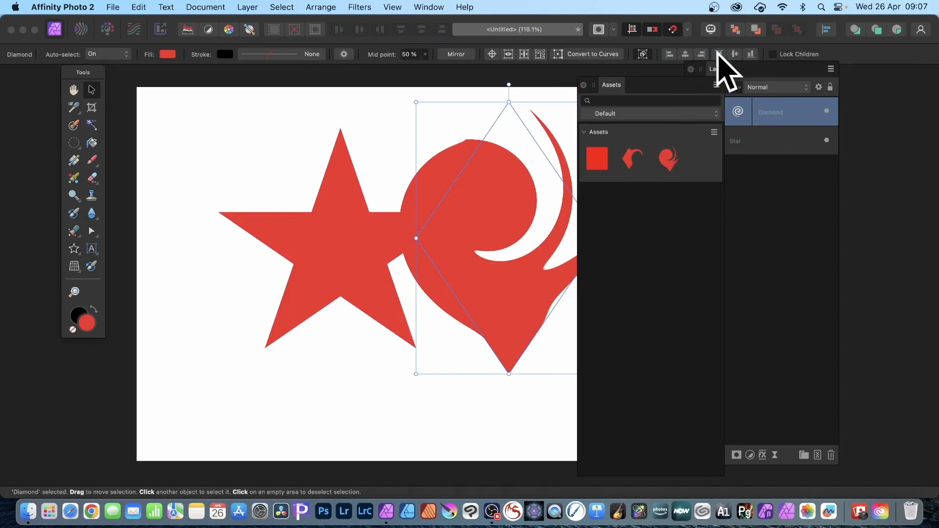
pyautogui.click(722, 69)
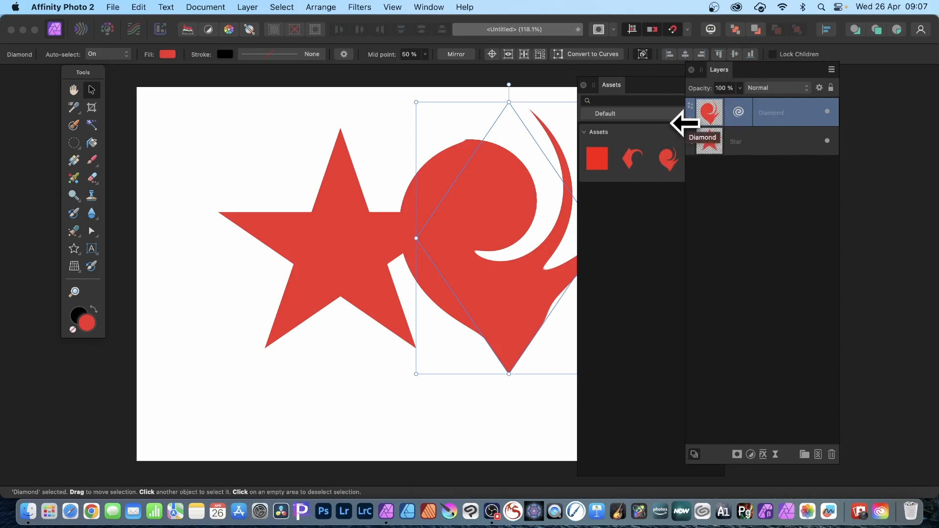
pyautogui.click(691, 119)
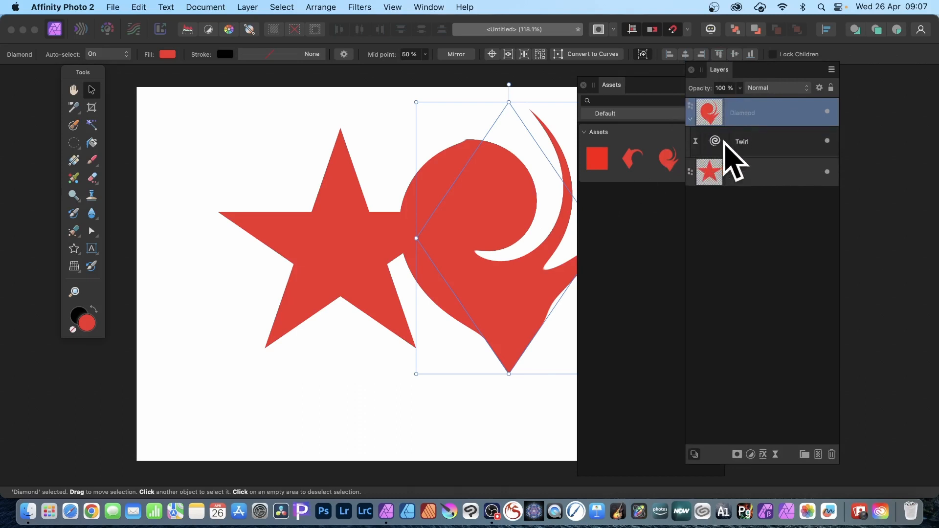
pyautogui.click(754, 142)
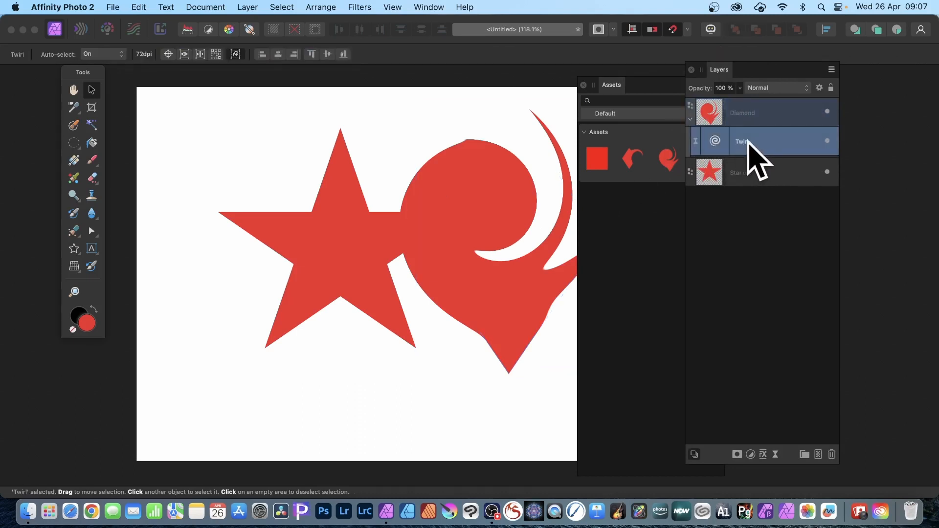
pyautogui.moveTo(720, 140); pyautogui.dragTo(726, 198)
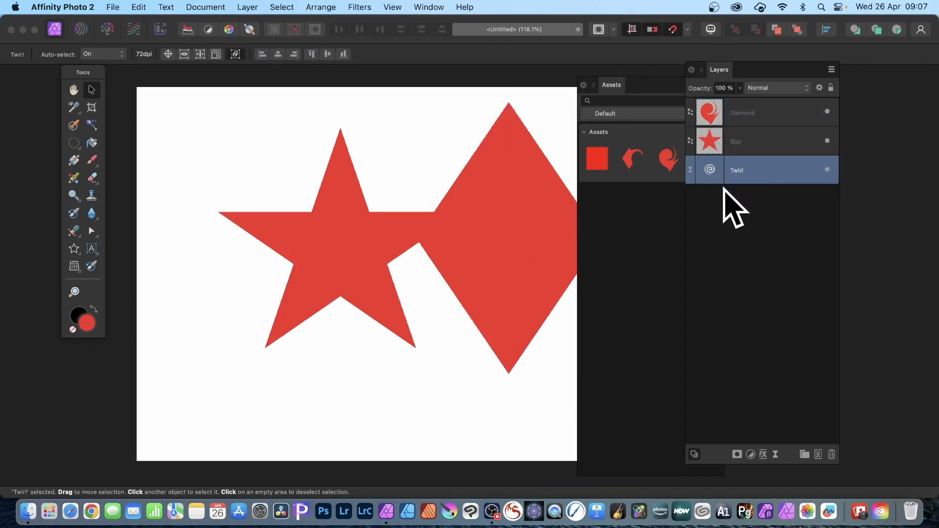
# Delete the plain diamond and shift the star slightly up and to the left on the page.
pyautogui.click(488, 208)
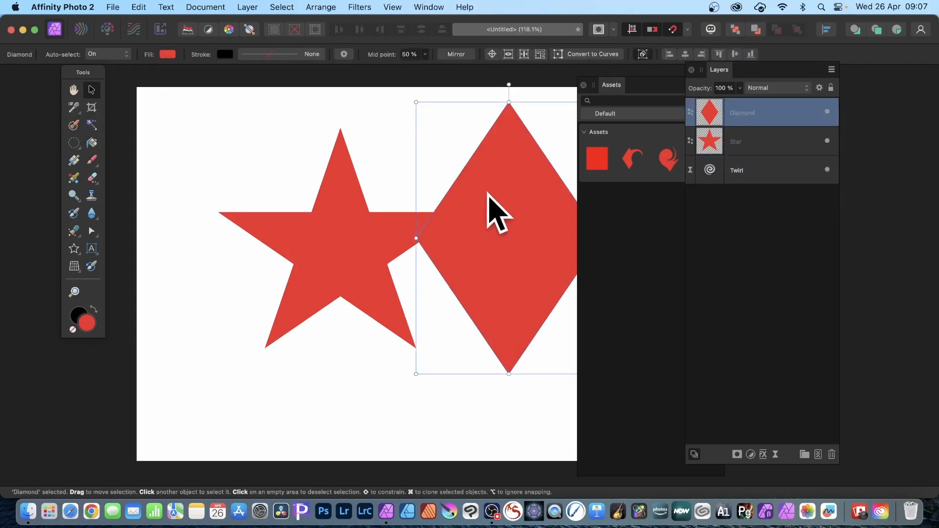
pyautogui.press('Delete')
pyautogui.moveTo(342, 190); pyautogui.dragTo(318, 185)
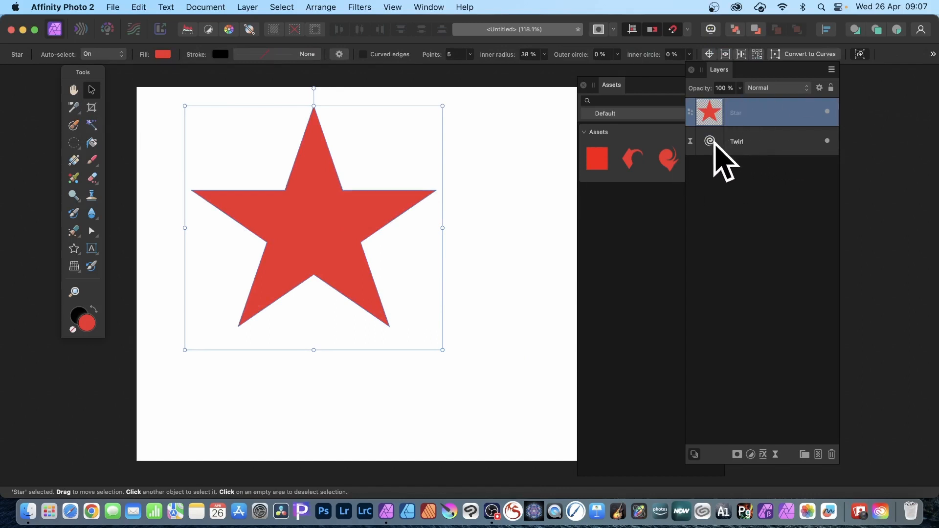
# Attach the loose Twirl filter to the Star layer and set its angle to 679.6° and radius to 459 px.
pyautogui.moveTo(715, 147); pyautogui.dragTo(713, 116)
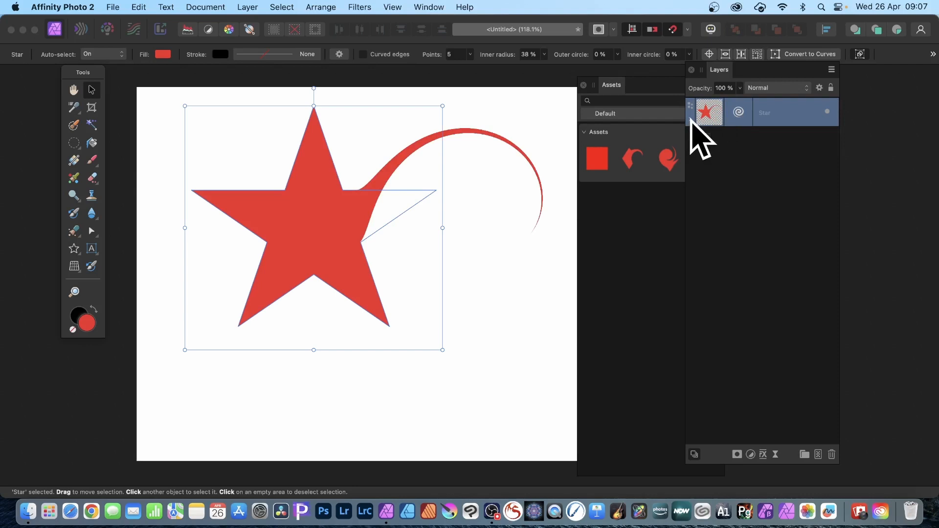
pyautogui.click(691, 120)
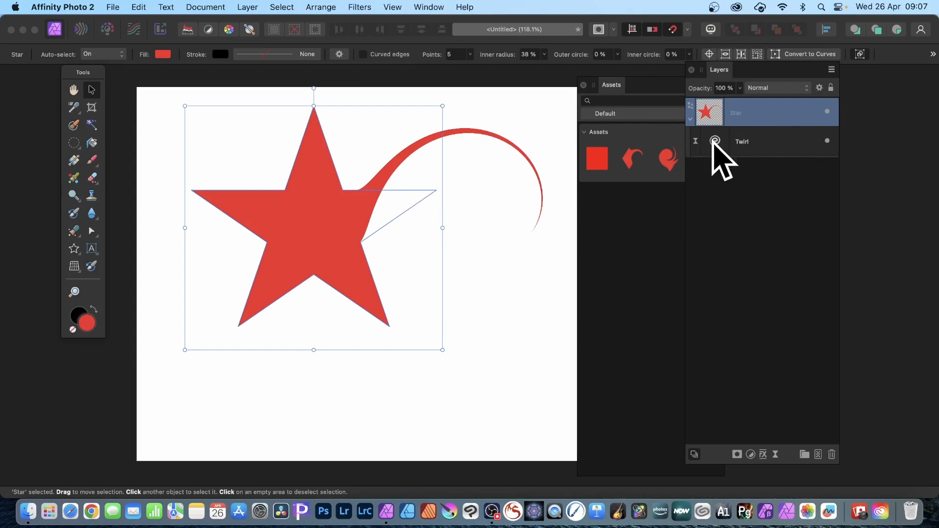
pyautogui.doubleClick(716, 142)
pyautogui.moveTo(822, 375); pyautogui.dragTo(448, 242)
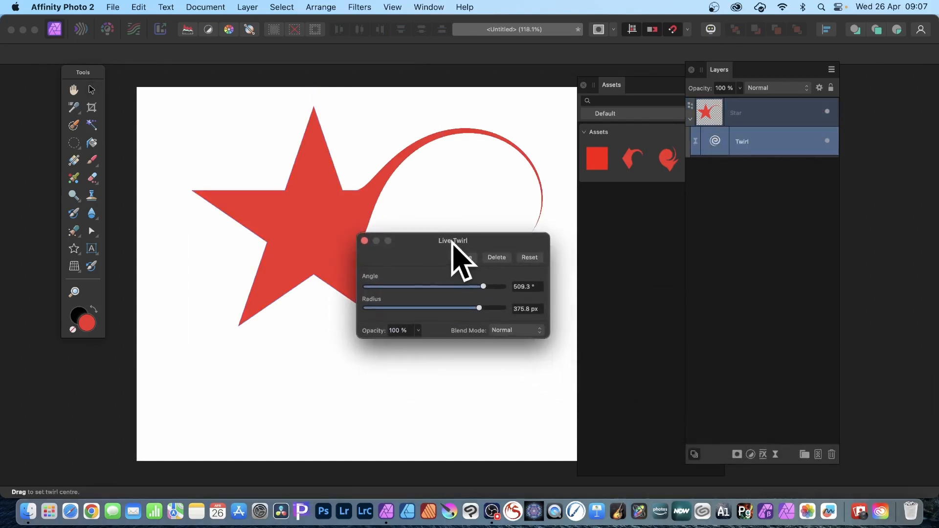
pyautogui.moveTo(483, 286); pyautogui.dragTo(491, 307)
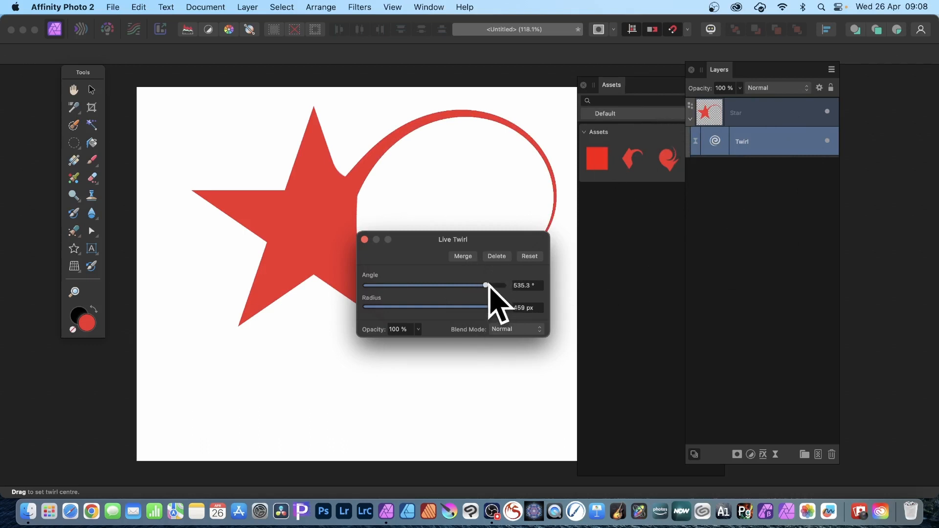
pyautogui.moveTo(487, 286); pyautogui.dragTo(500, 285)
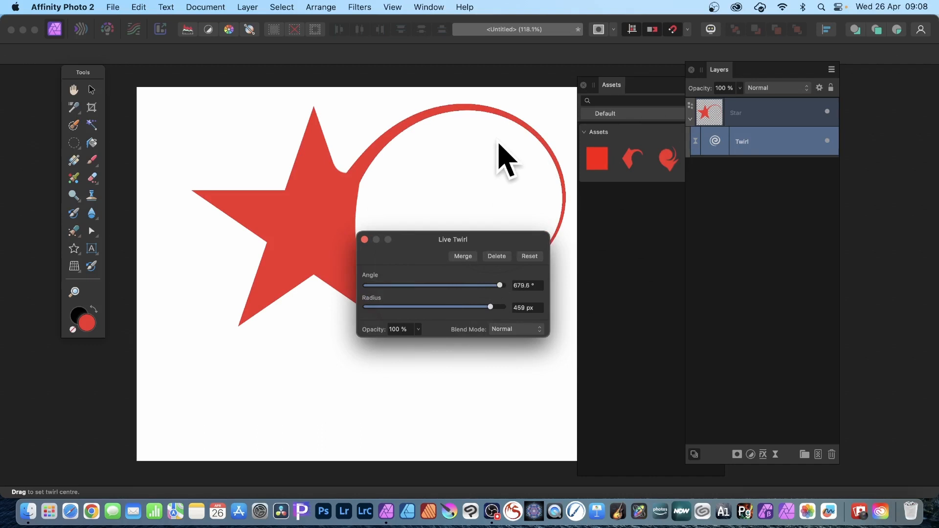
pyautogui.click(365, 239)
pyautogui.click(428, 6)
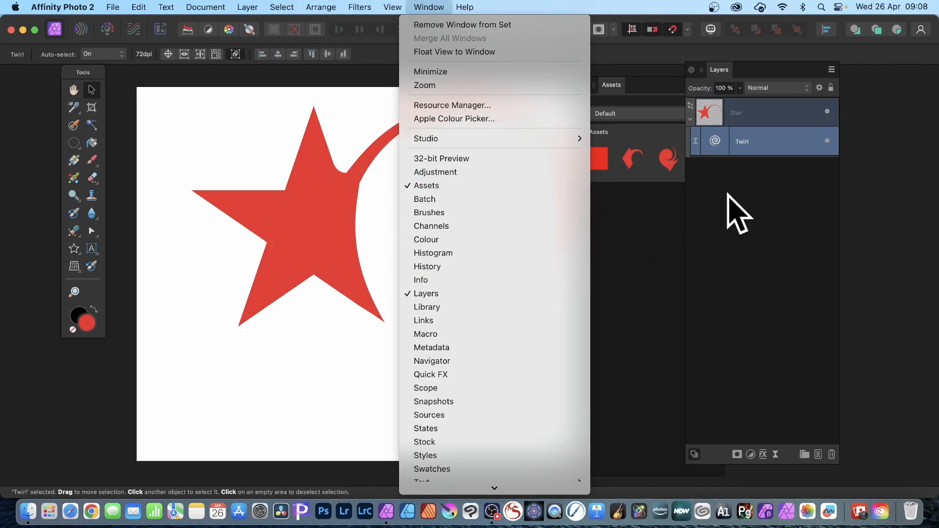
pyautogui.click(790, 166)
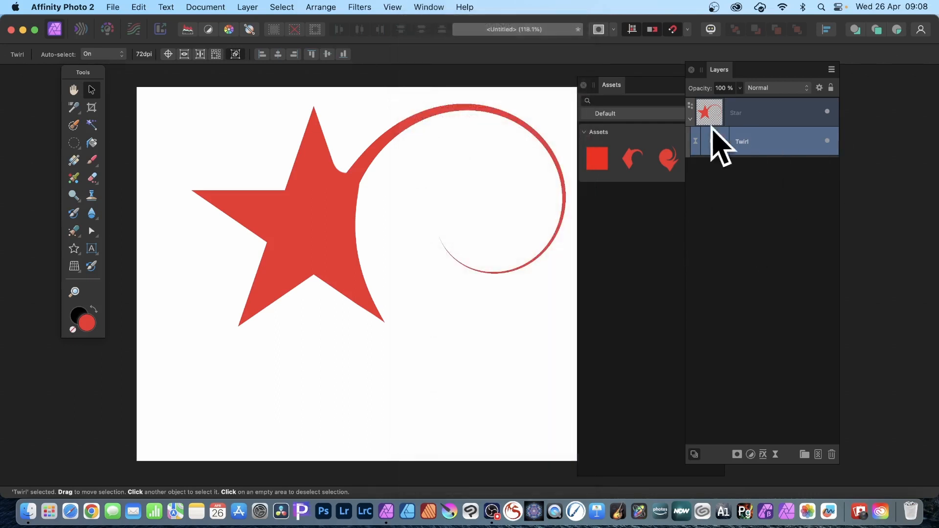